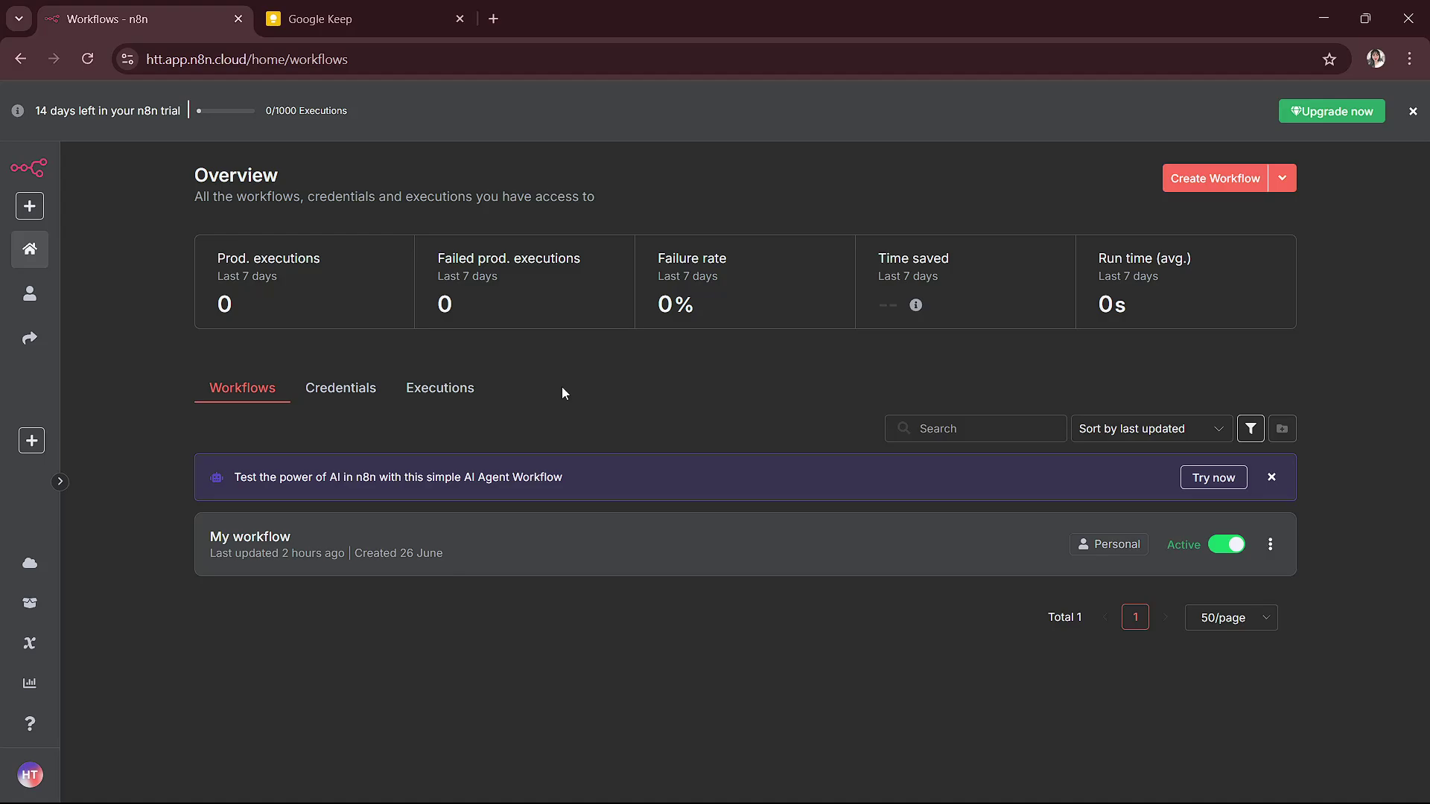
Open My workflow and find the Execute Sub-workflow node by searching 'execute' in the nodes panel.
left_click(356, 550)
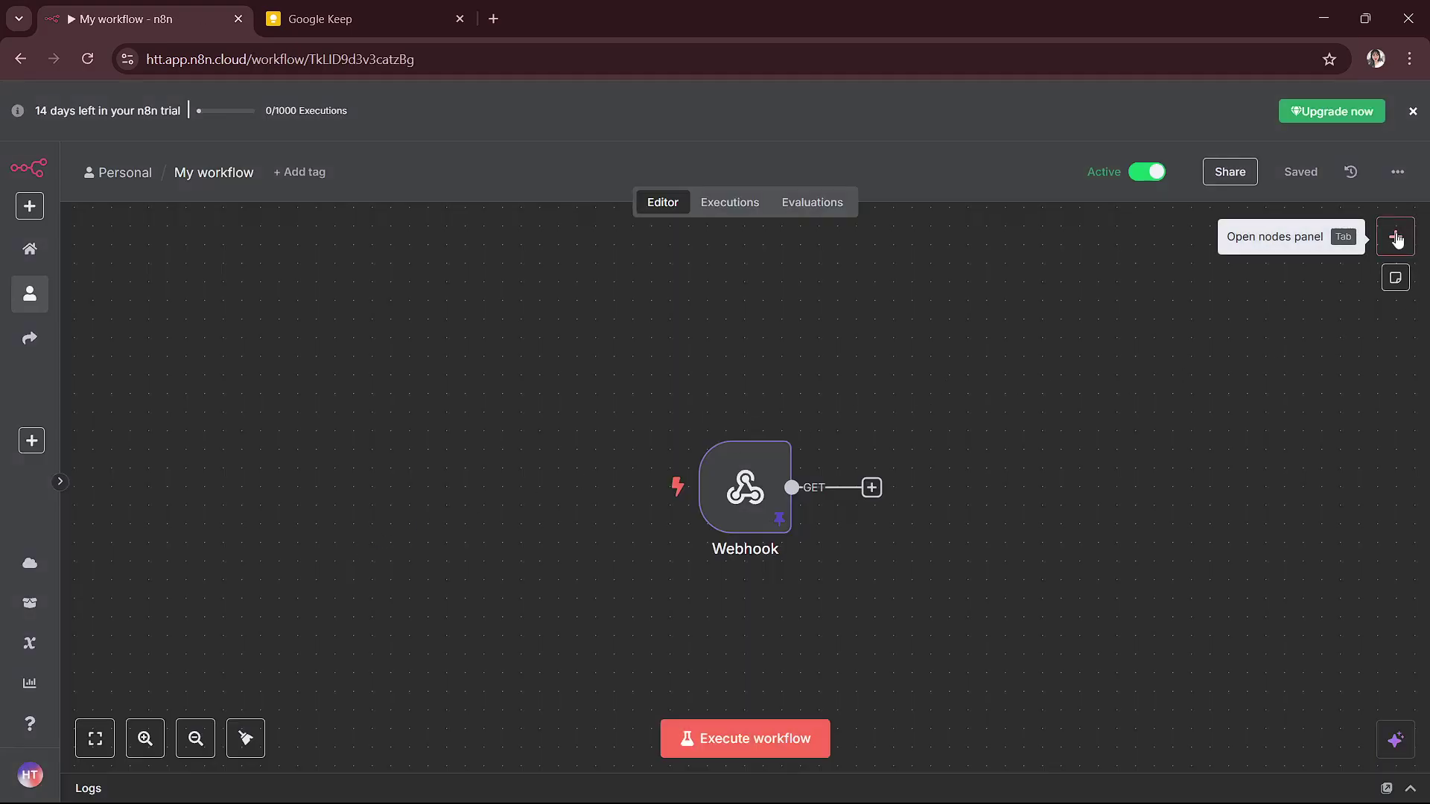
left_click(1395, 238)
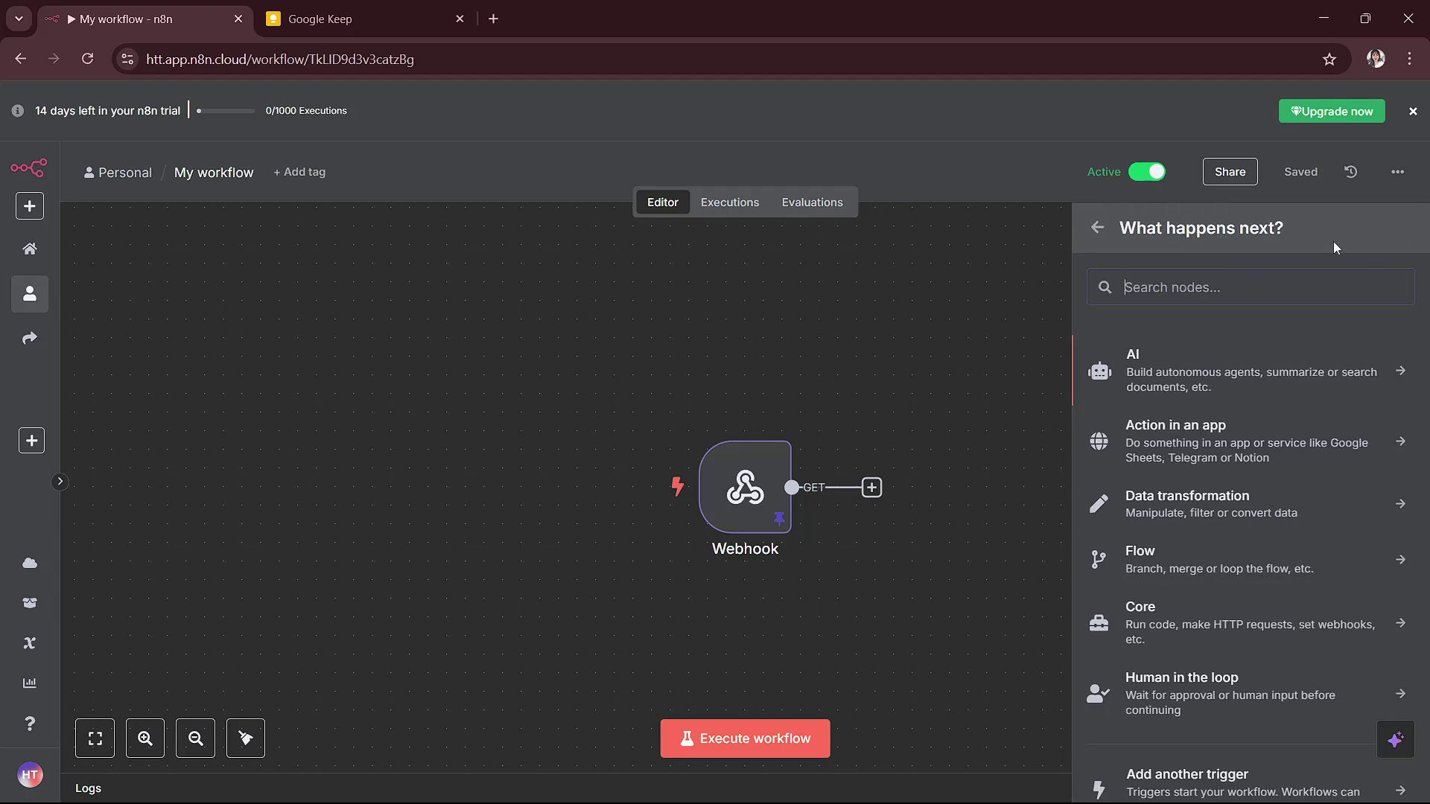
type("execu")
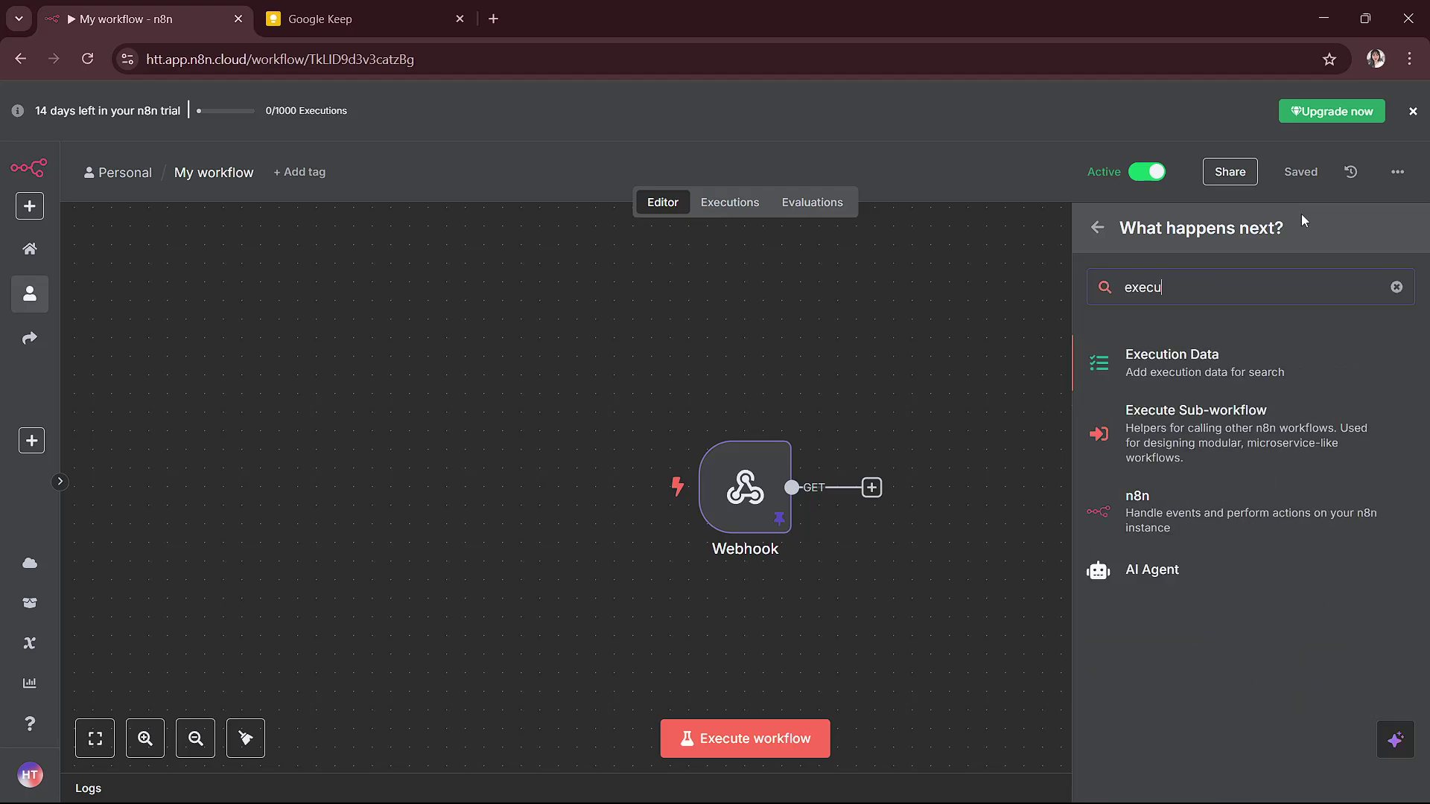
type("te")
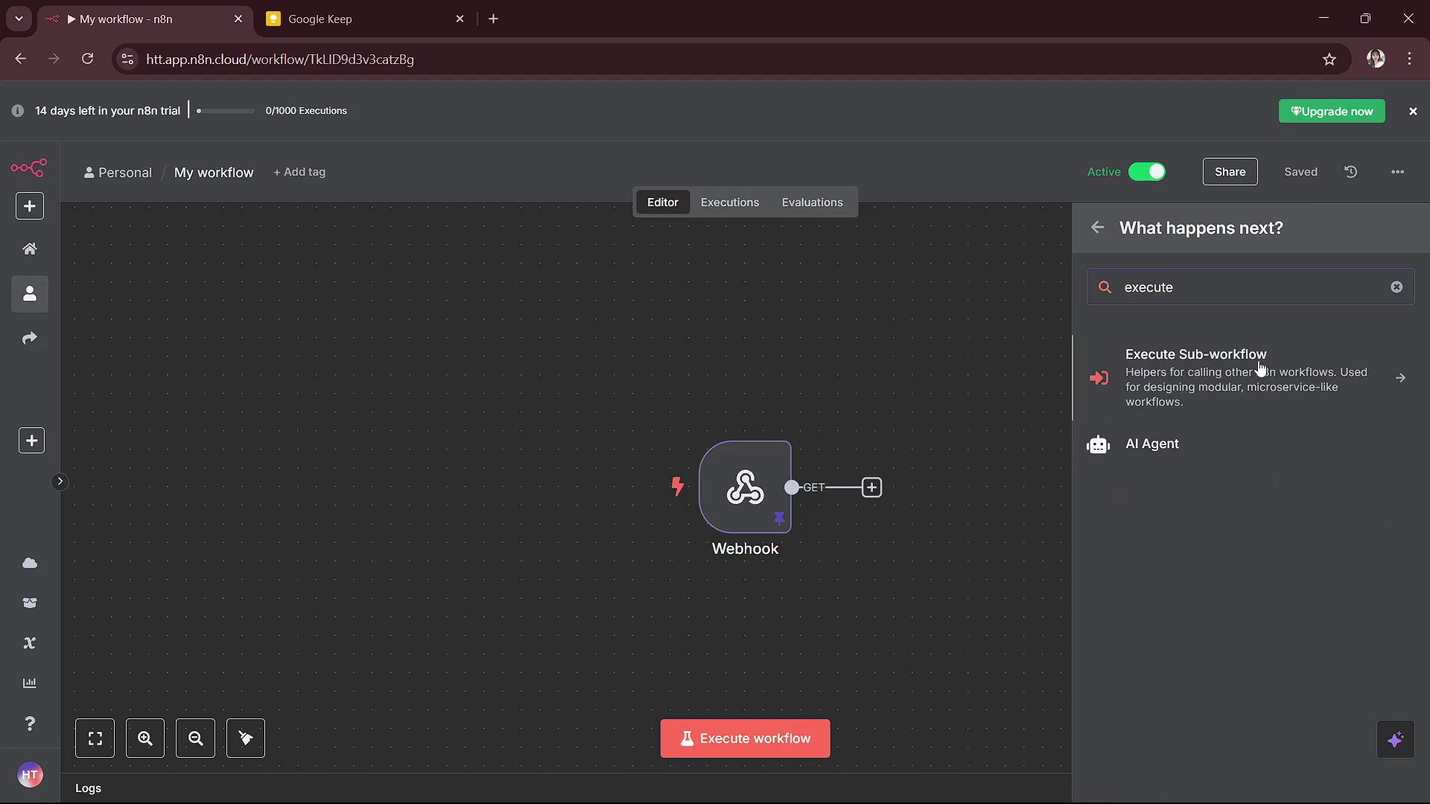
left_click(1258, 365)
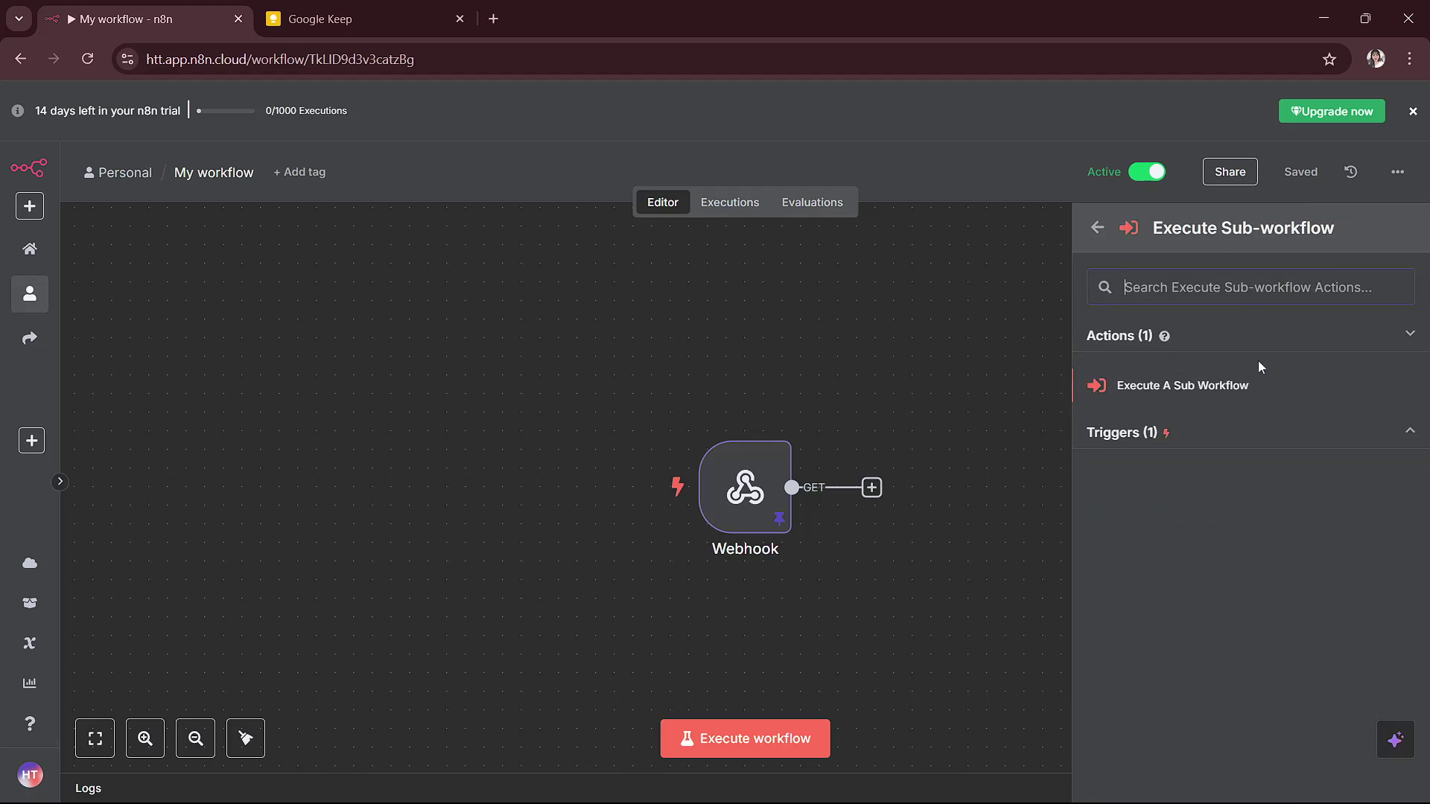
Add an Execute A Sub Workflow node and choose My workflow as the workflow to call.
left_click(1222, 389)
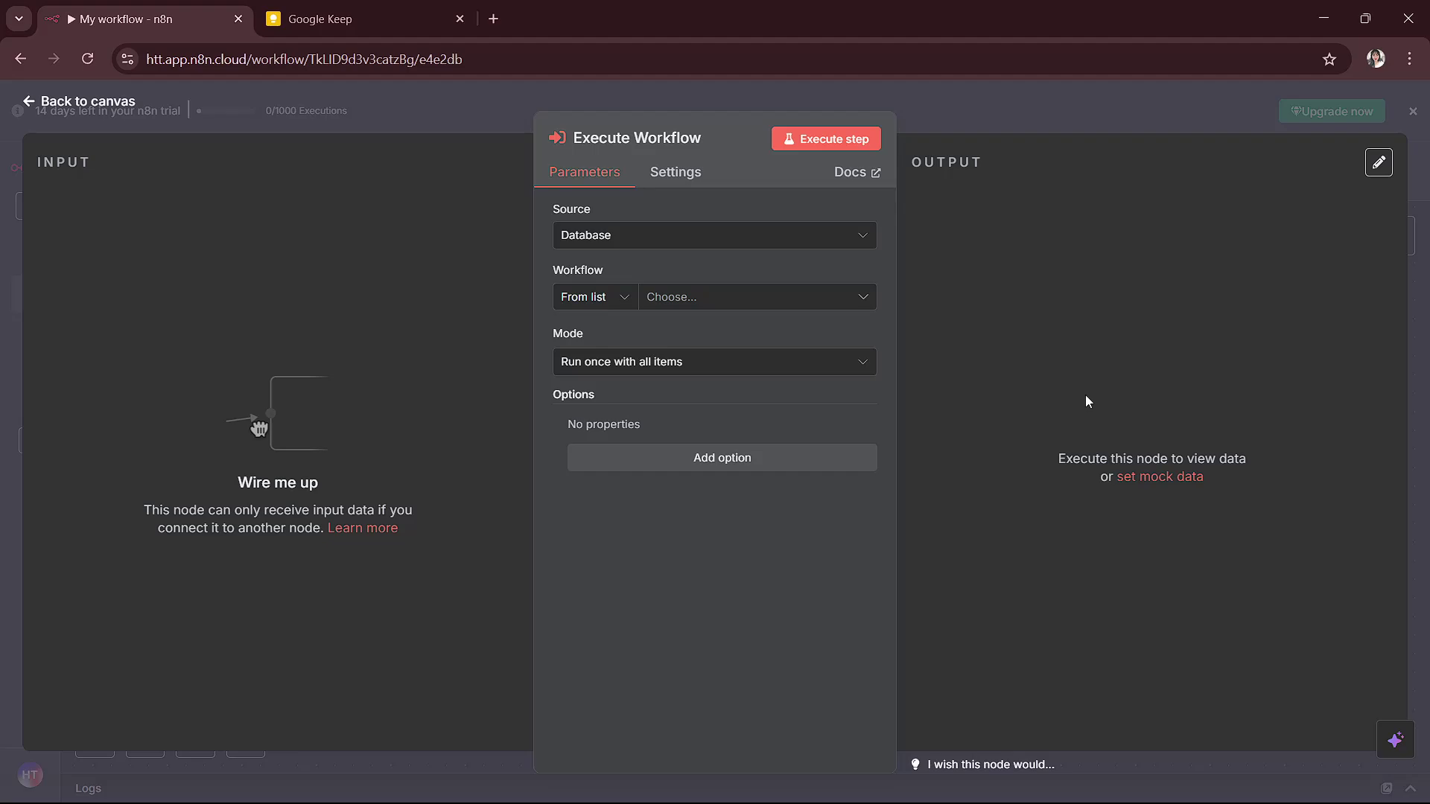
left_click(817, 298)
left_click(734, 405)
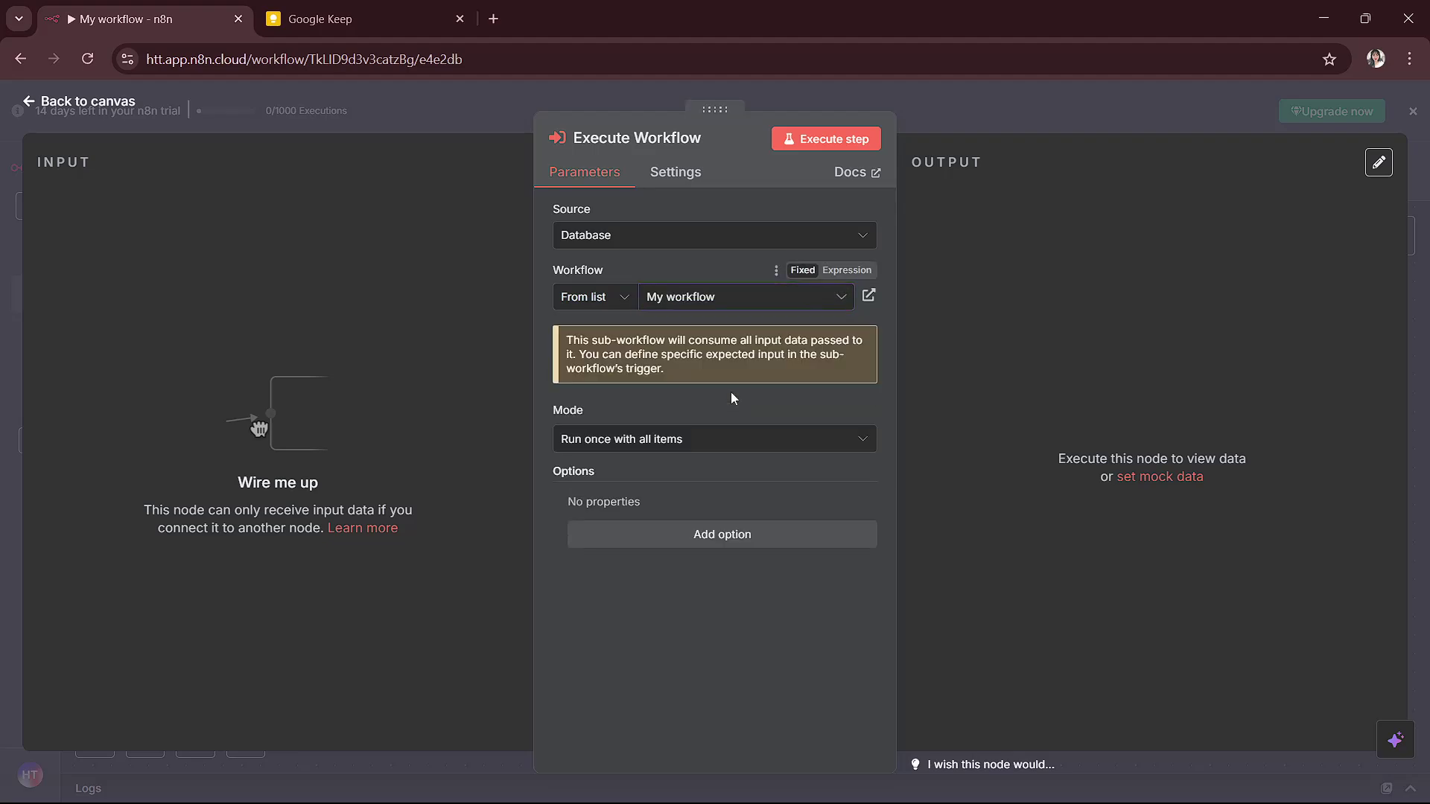